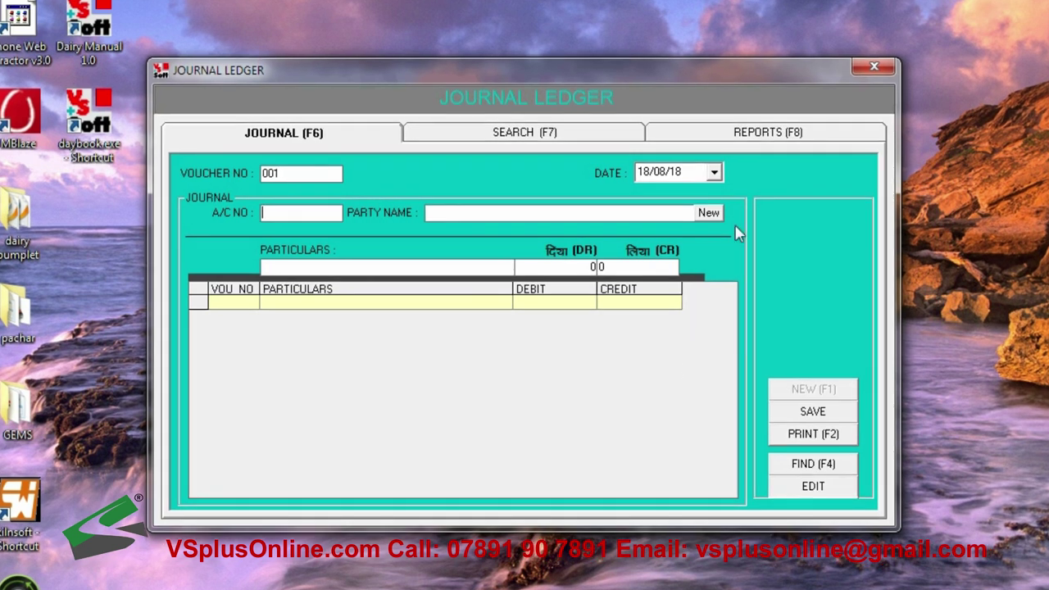
Open the Party Account dialog with empty party fields and opening date 18/08/18
{"action": "left_click", "coordinate": [706, 213]}
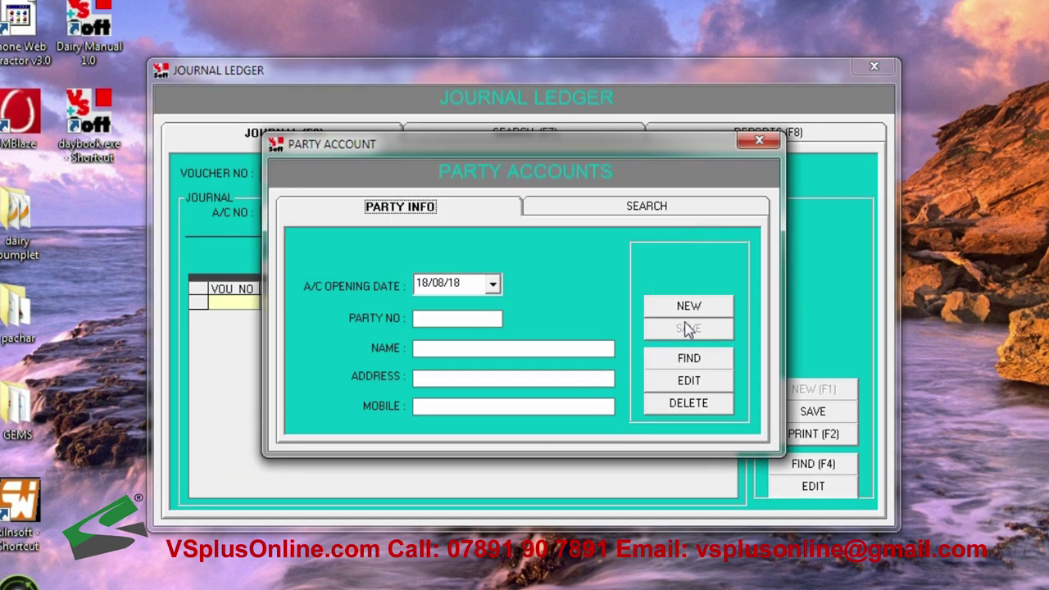
Save party 1 with its name in capitals, address PUNJAB and a mobile number
{"action": "left_click", "coordinate": [692, 307]}
{"action": "key", "text": "Tab"}
{"action": "type", "text": "ram k"}
{"action": "key", "text": "BackSpace"}
{"action": "key", "text": "BackSpace"}
{"action": "key", "text": "BackSpace"}
{"action": "key", "text": "BackSpace"}
{"action": "key", "text": "BackSpace"}
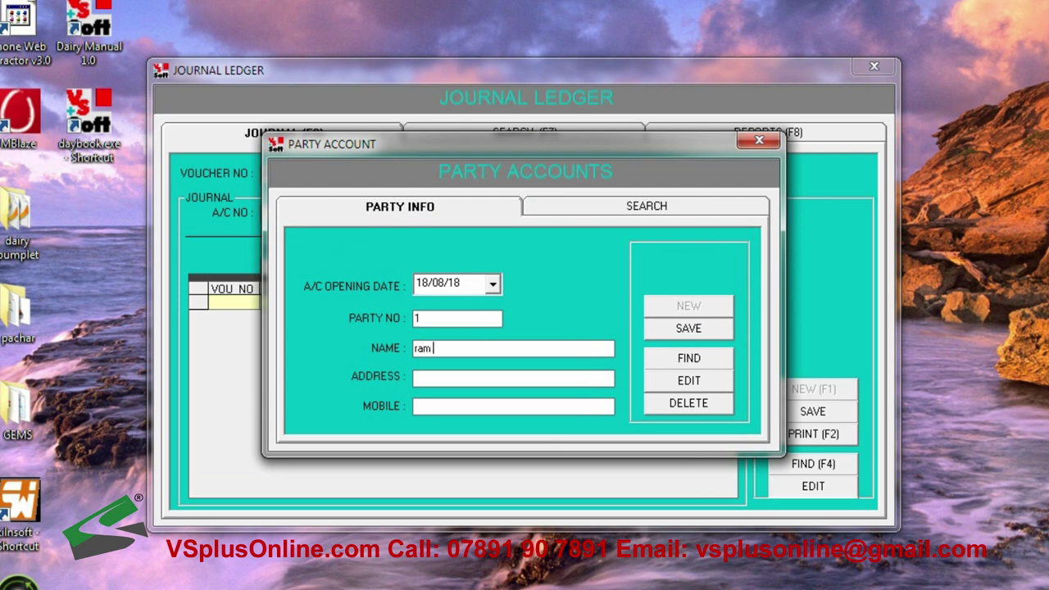
{"action": "key", "text": "Tab"}
{"action": "type", "text": "PUNJAB"}
{"action": "key", "text": "Tab"}
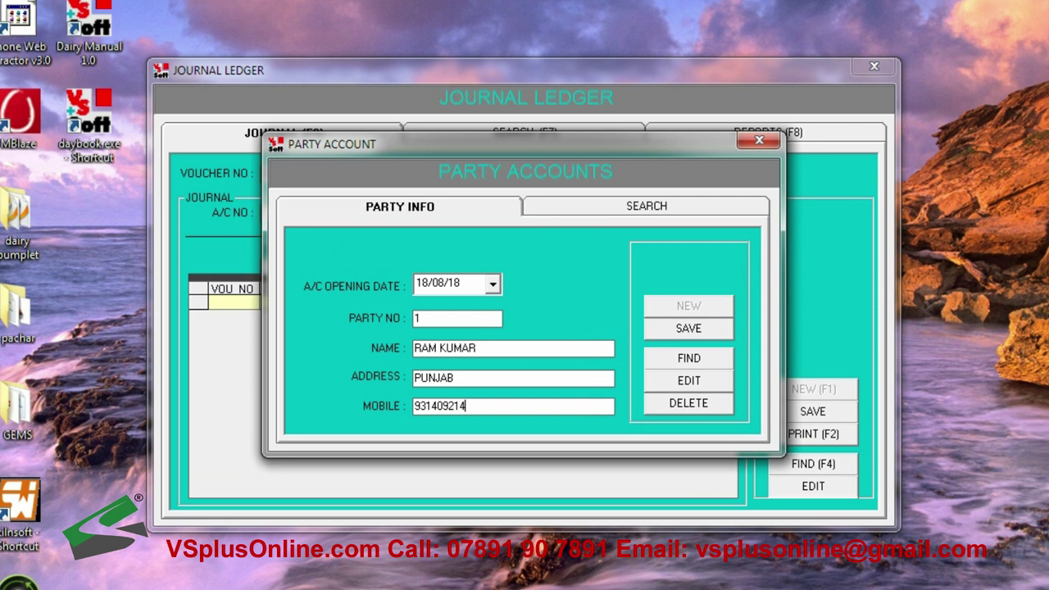
{"action": "key", "text": "Return"}
Save party 2 with its name, address RAJASTHAN and a mobile number
{"action": "left_click", "coordinate": [710, 309]}
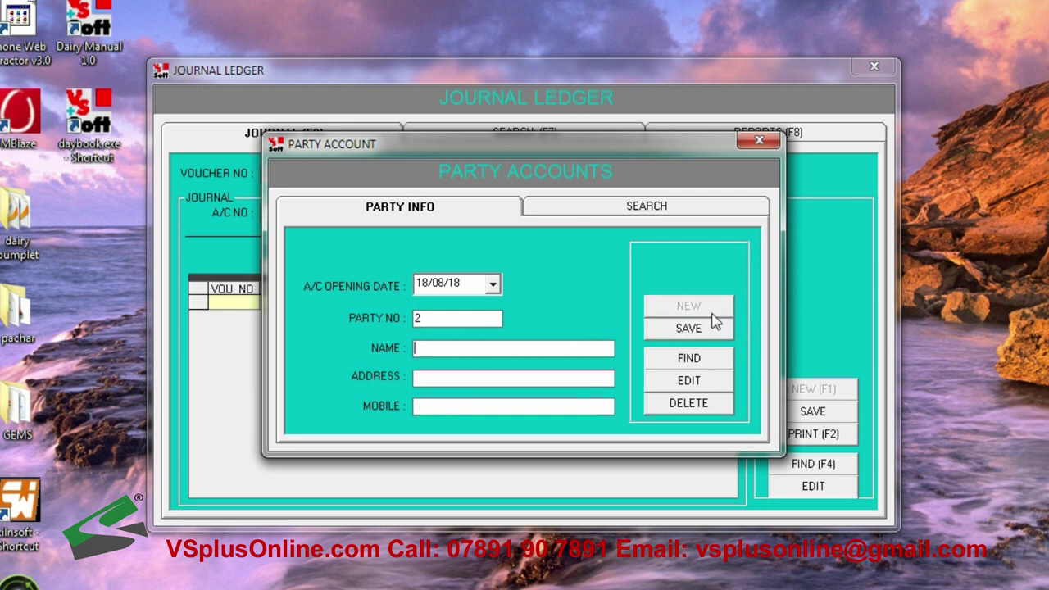
{"action": "type", "text": "SHYAM"}
{"action": "key", "text": "Tab"}
{"action": "type", "text": "RAJASTHANB"}
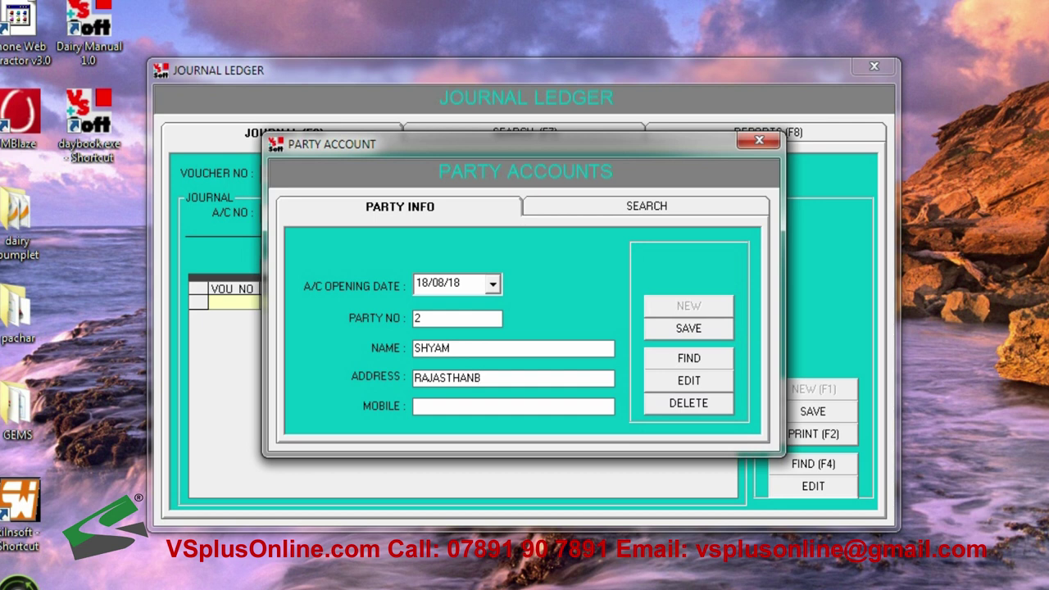
{"action": "key", "text": "BackSpace"}
{"action": "key", "text": "Tab"}
{"action": "key", "text": "Return"}
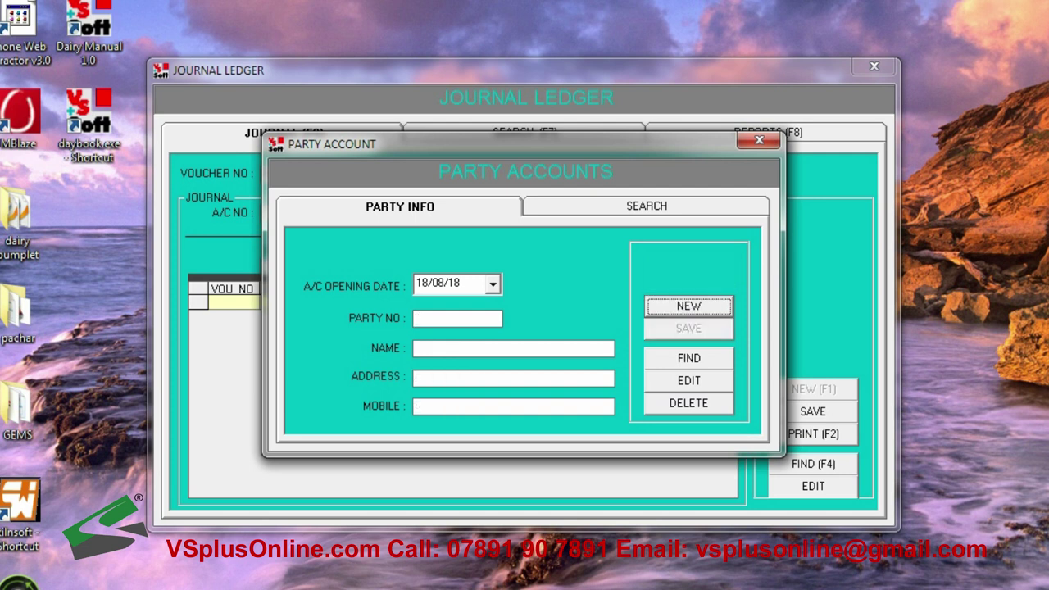
Save party 3 as EXPENCE at LOCAL with a mobile number, then refresh the party list
{"action": "left_click", "coordinate": [712, 314]}
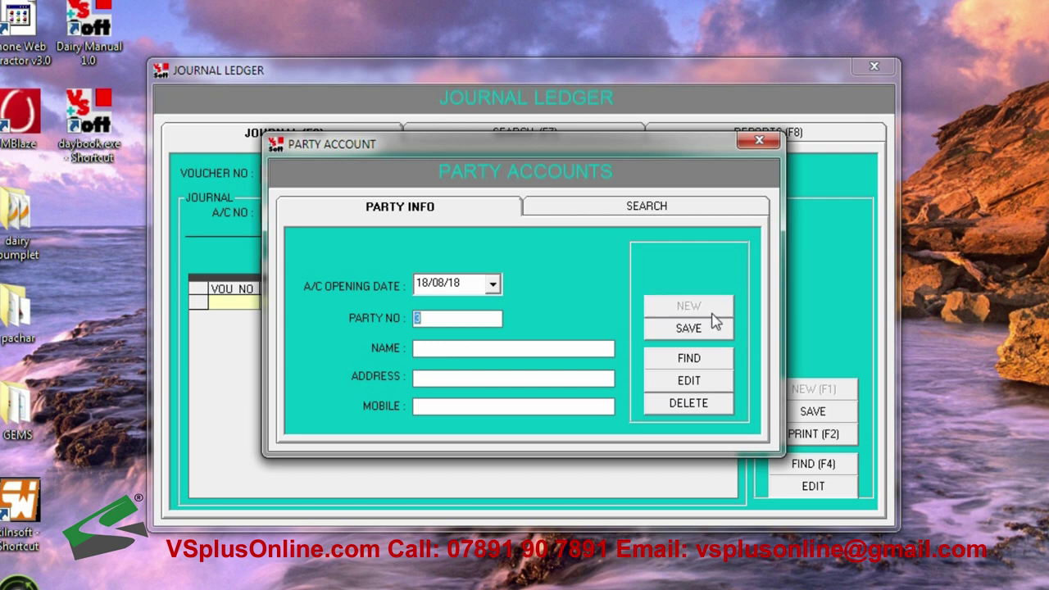
{"action": "key", "text": "Return"}
{"action": "type", "text": "TEA"}
{"action": "key", "text": "BackSpace"}
{"action": "key", "text": "BackSpace"}
{"action": "key", "text": "BackSpace"}
{"action": "type", "text": "EXPENCE"}
{"action": "key", "text": "Return"}
{"action": "type", "text": "L"}
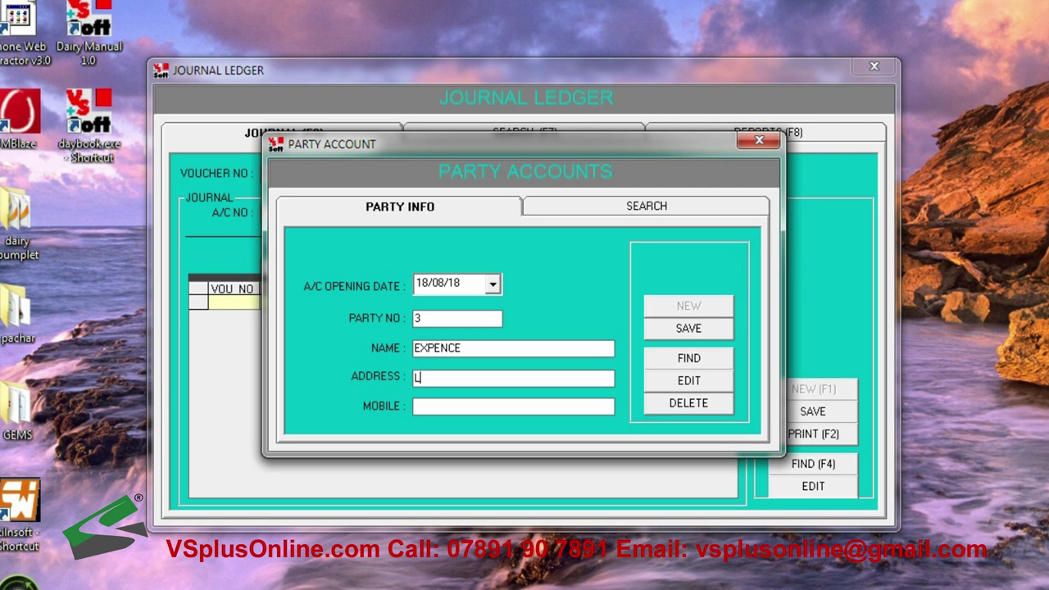
{"action": "type", "text": "OCAL"}
{"action": "key", "text": "Return"}
{"action": "key", "text": "Return"}
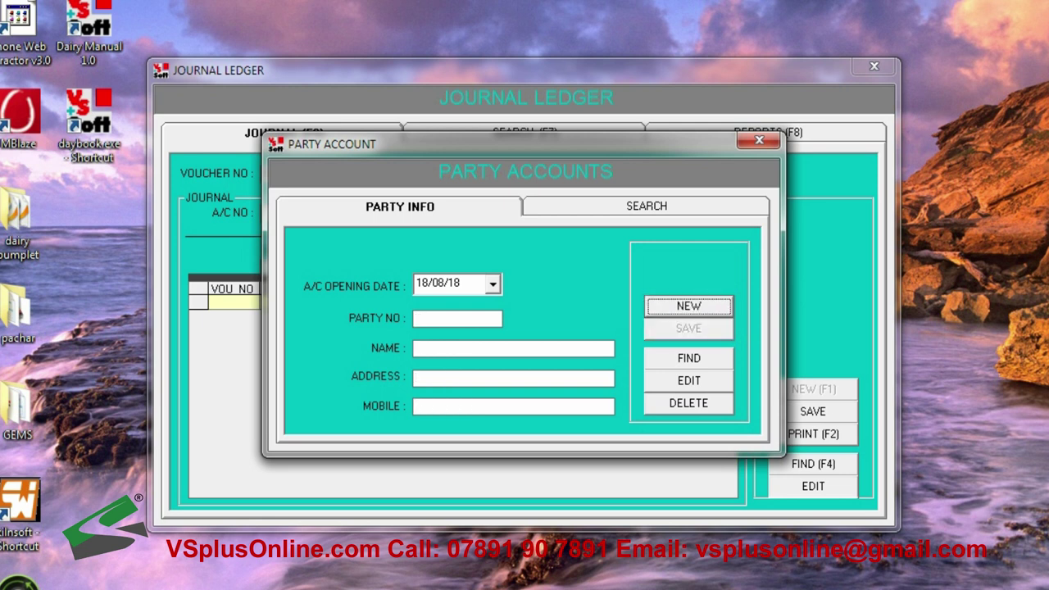
{"action": "left_click", "coordinate": [685, 206]}
{"action": "left_click", "coordinate": [658, 410]}
Record voucher 001 for party 1 as CASH PAYMENT with a 1500 debit
{"action": "left_click", "coordinate": [759, 140]}
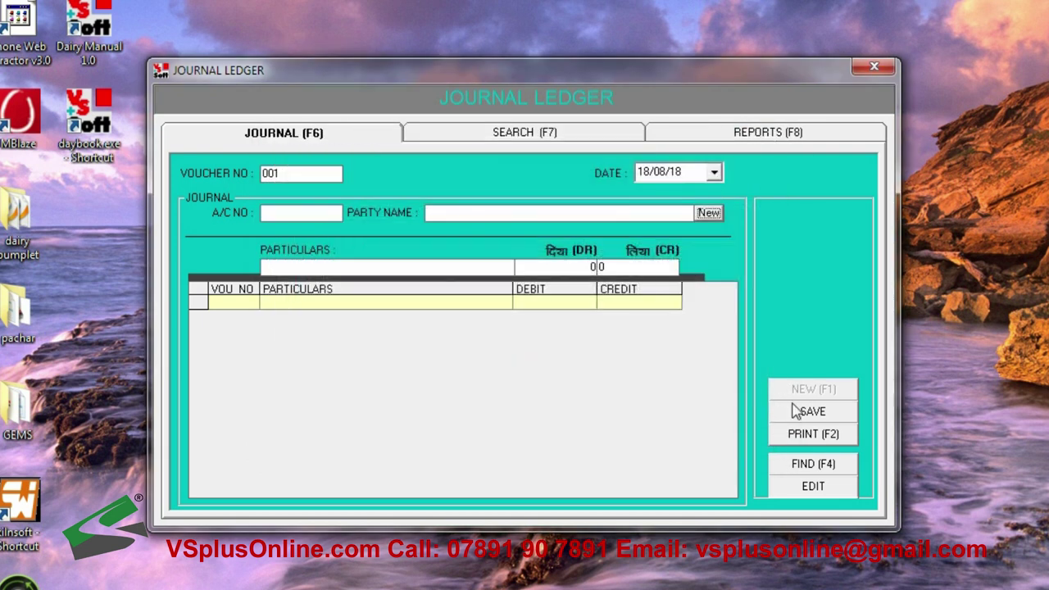
{"action": "left_click", "coordinate": [700, 362]}
{"action": "left_click", "coordinate": [307, 211]}
{"action": "key", "text": "Return"}
{"action": "key", "text": "Down"}
{"action": "key", "text": "Return"}
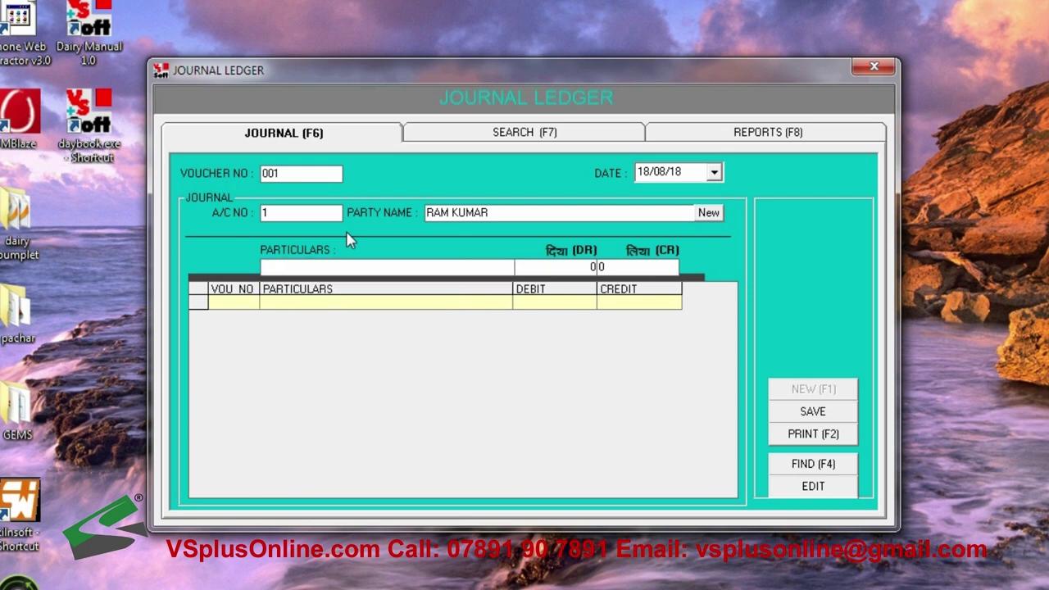
{"action": "type", "text": "CASH PAYMENT"}
{"action": "key", "text": "Return"}
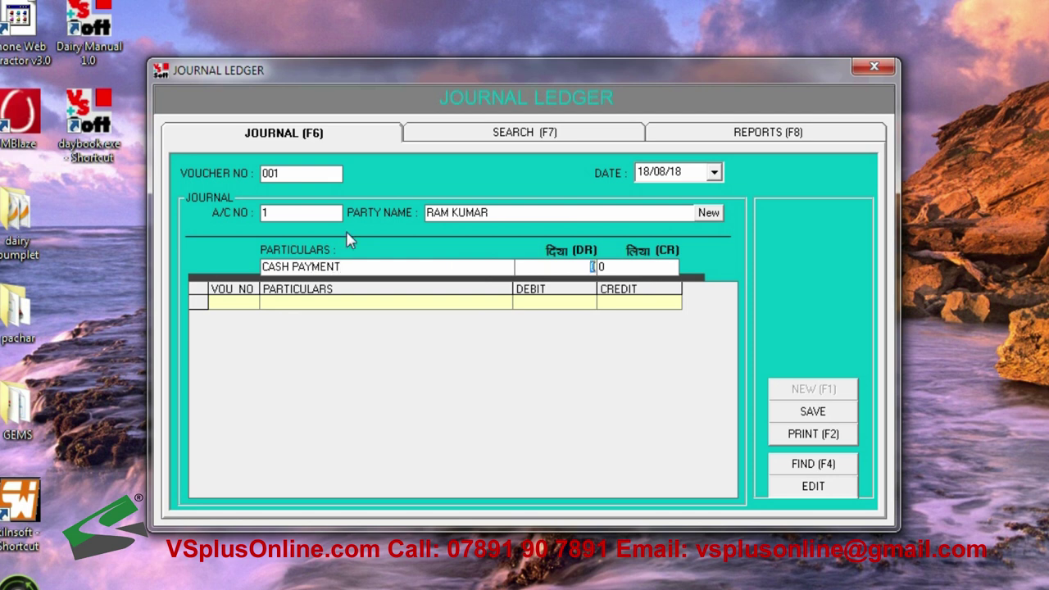
{"action": "type", "text": "1500"}
{"action": "key", "text": "Return"}
{"action": "key", "text": "Return"}
{"action": "key", "text": "Return"}
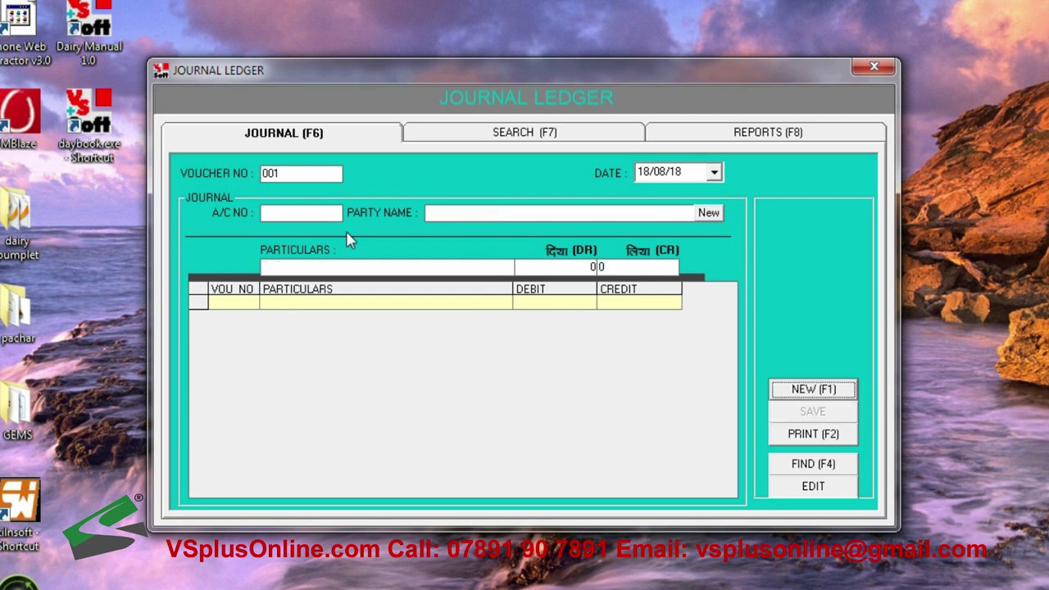
{"action": "key", "text": "Return"}
Record voucher 002 for party 2 as ITEM GIVEN FURNITURE with a 25000 debit
{"action": "key", "text": "Return"}
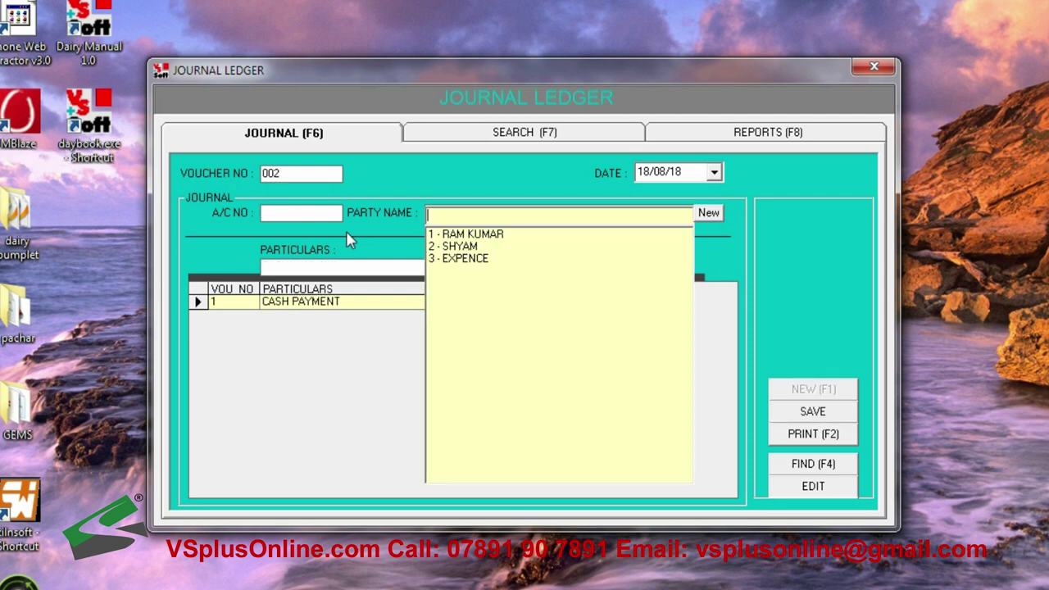
{"action": "key", "text": "Down"}
{"action": "key", "text": "Down"}
{"action": "key", "text": "Return"}
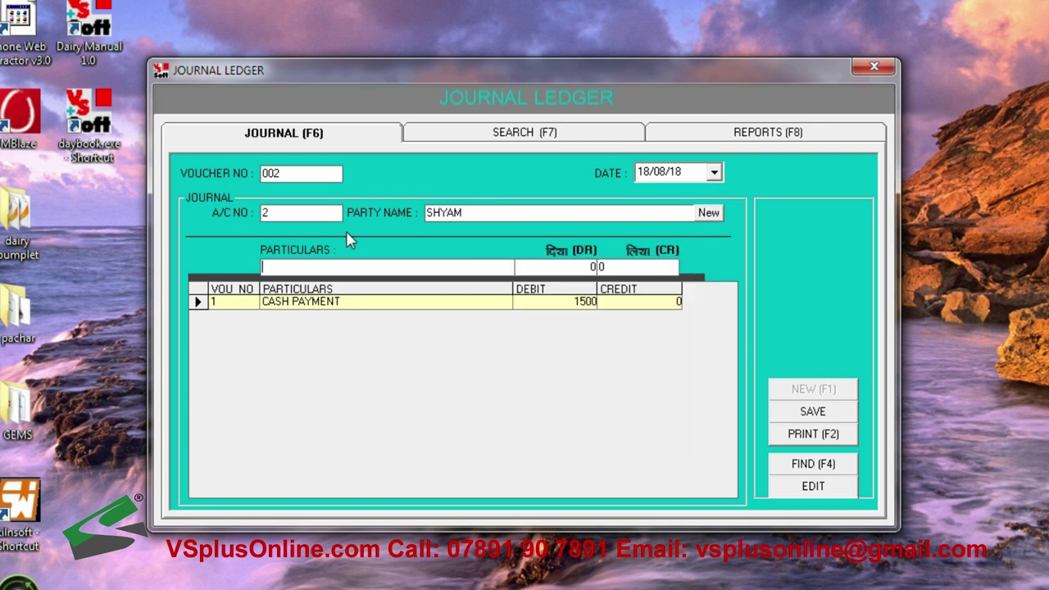
{"action": "type", "text": "ITEM GIVEN FURNITURE"}
{"action": "key", "text": "Return"}
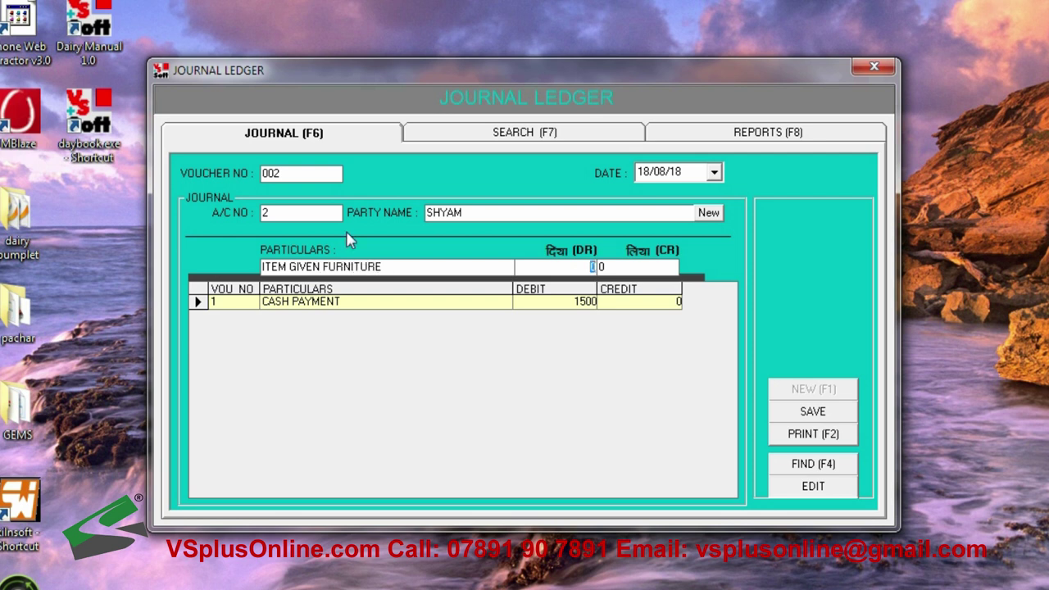
{"action": "type", "text": "25000"}
{"action": "key", "text": "Return"}
{"action": "key", "text": "Return"}
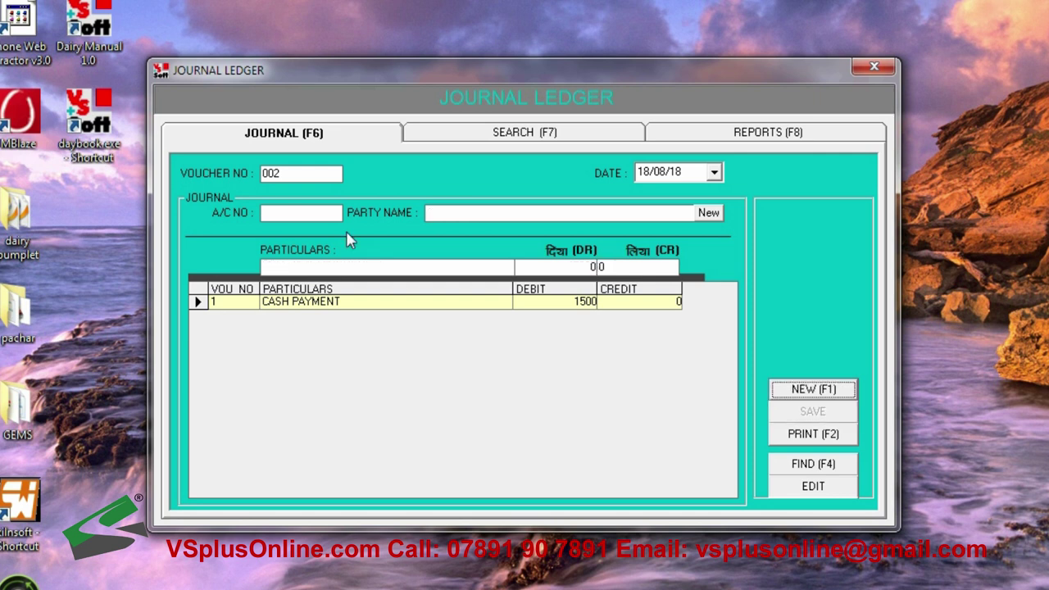
Record voucher 003 for the EXPENCE party as TEA with a 200 debit
{"action": "key", "text": "Return"}
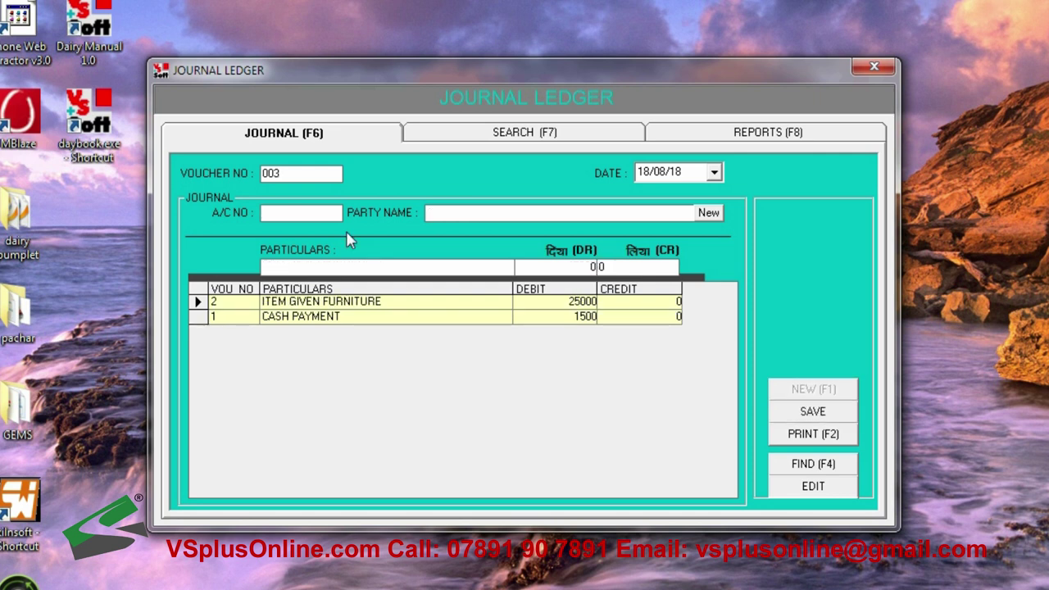
{"action": "key", "text": "Return"}
{"action": "key", "text": "Down"}
{"action": "key", "text": "Down"}
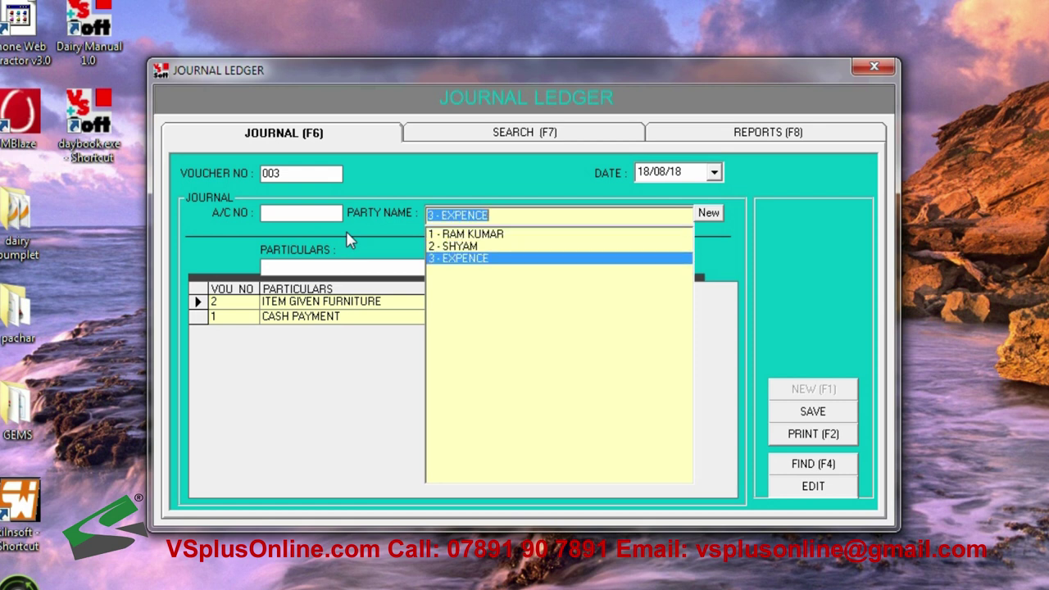
{"action": "key", "text": "Return"}
{"action": "type", "text": "TEA"}
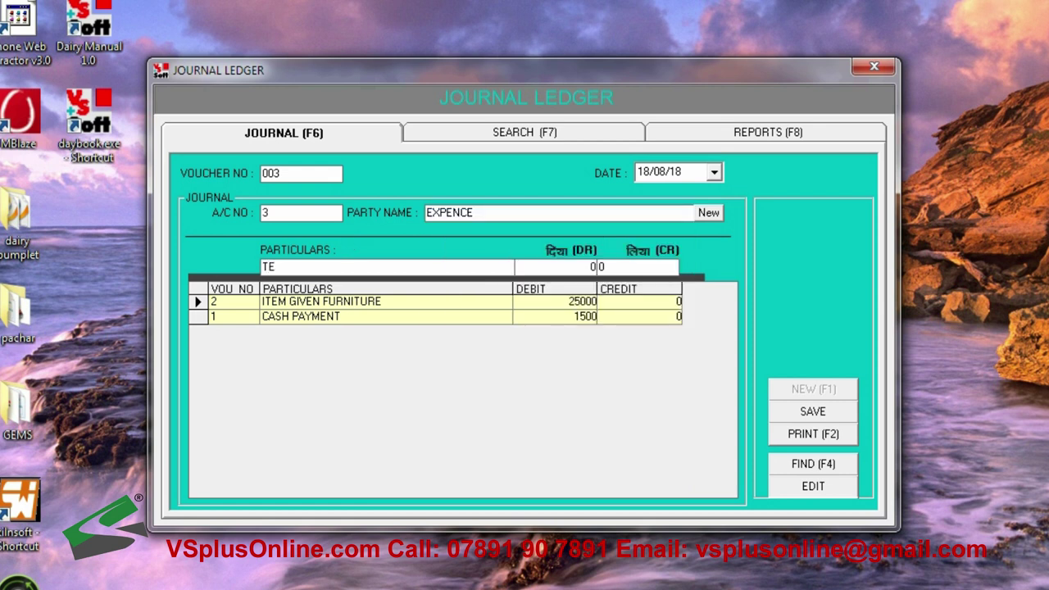
{"action": "key", "text": "Return"}
{"action": "type", "text": "200"}
{"action": "key", "text": "Return"}
{"action": "key", "text": "Return"}
{"action": "key", "text": "Return"}
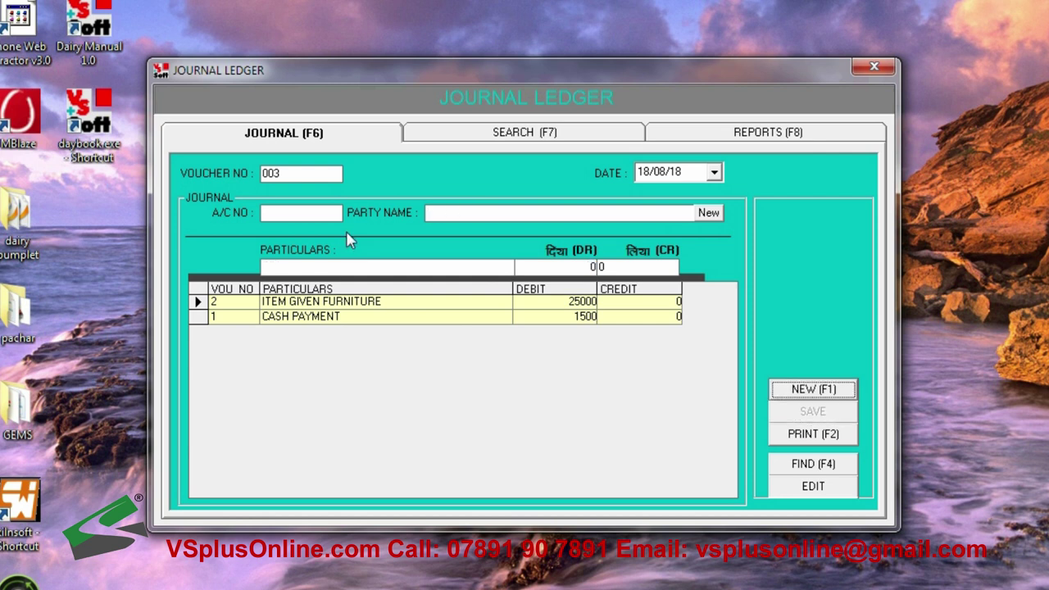
{"action": "key", "text": "F1"}
Record voucher 004 as a CASH PAYMENT crediting 10, reusing the earlier particulars
{"action": "key", "text": "Return"}
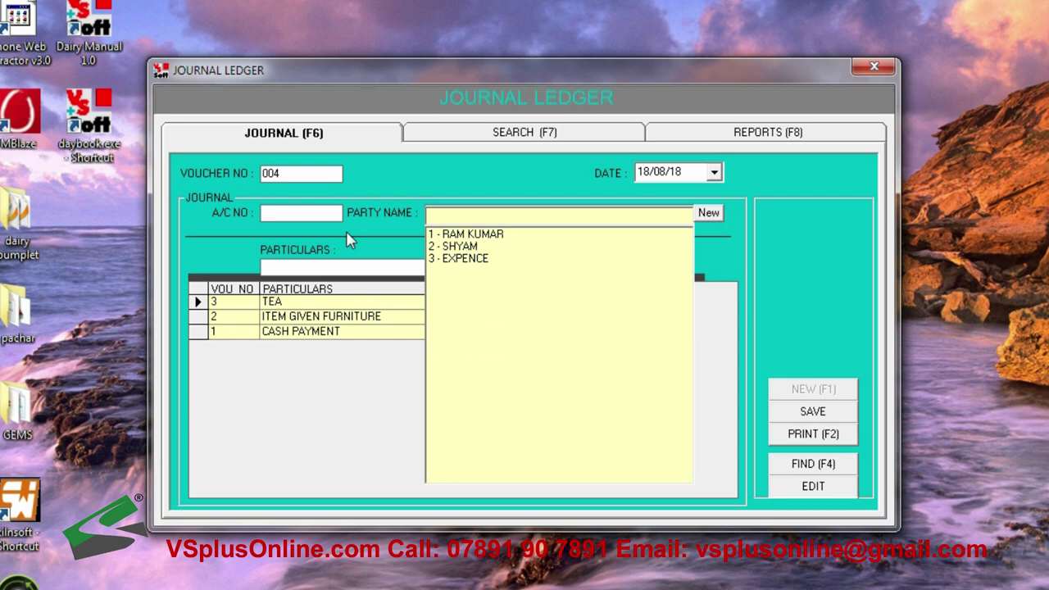
{"action": "type", "text": "3 - EXPENCE"}
{"action": "key", "text": "Return"}
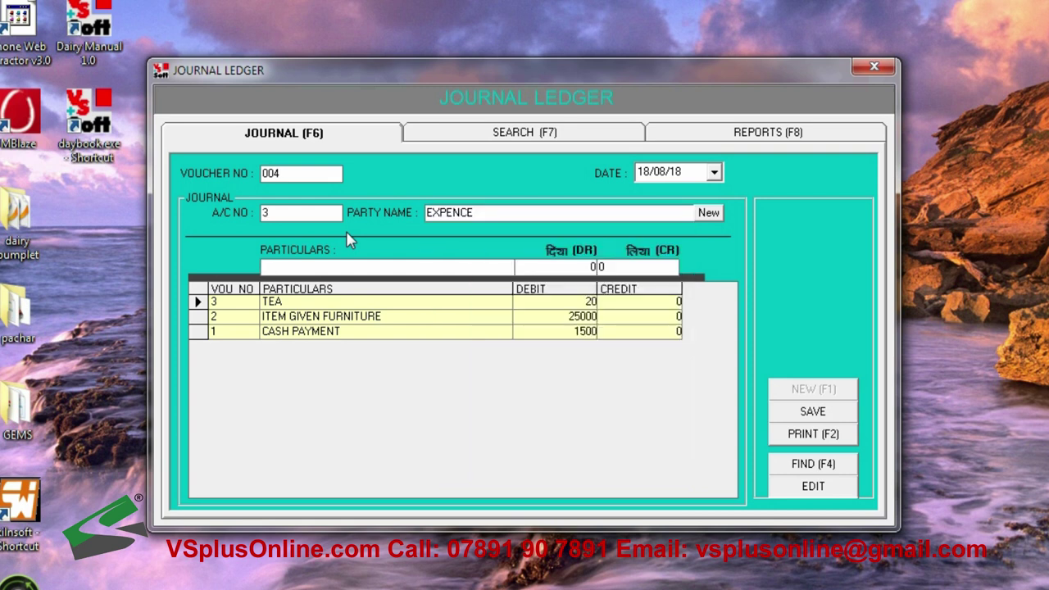
{"action": "key", "text": "Return"}
{"action": "key", "text": "Down"}
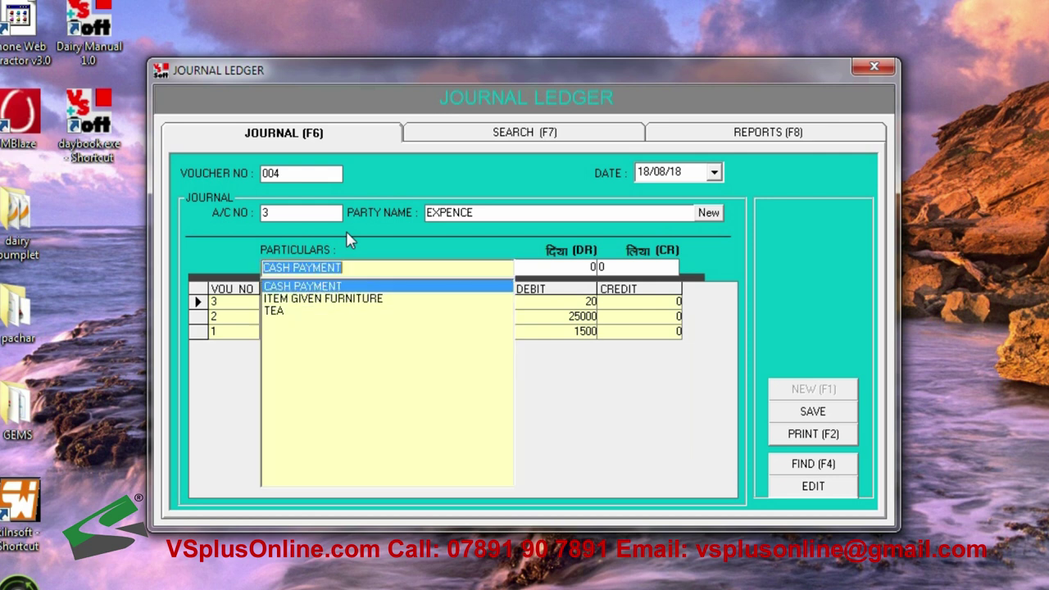
{"action": "key", "text": "Return"}
{"action": "key", "text": "Return"}
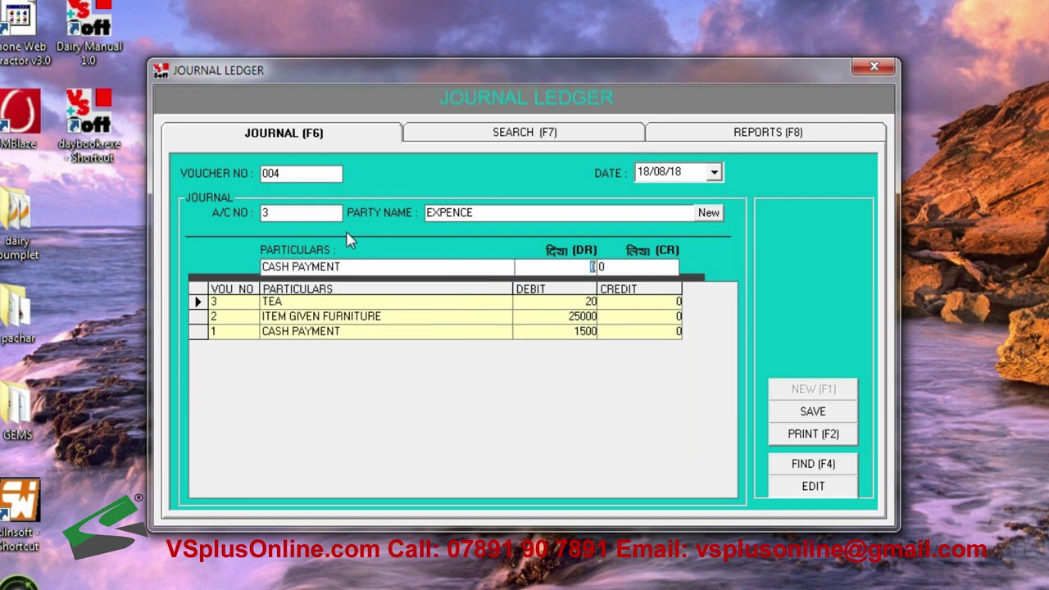
{"action": "key", "text": "Return"}
{"action": "type", "text": "10"}
{"action": "key", "text": "Return"}
{"action": "key", "text": "Return"}
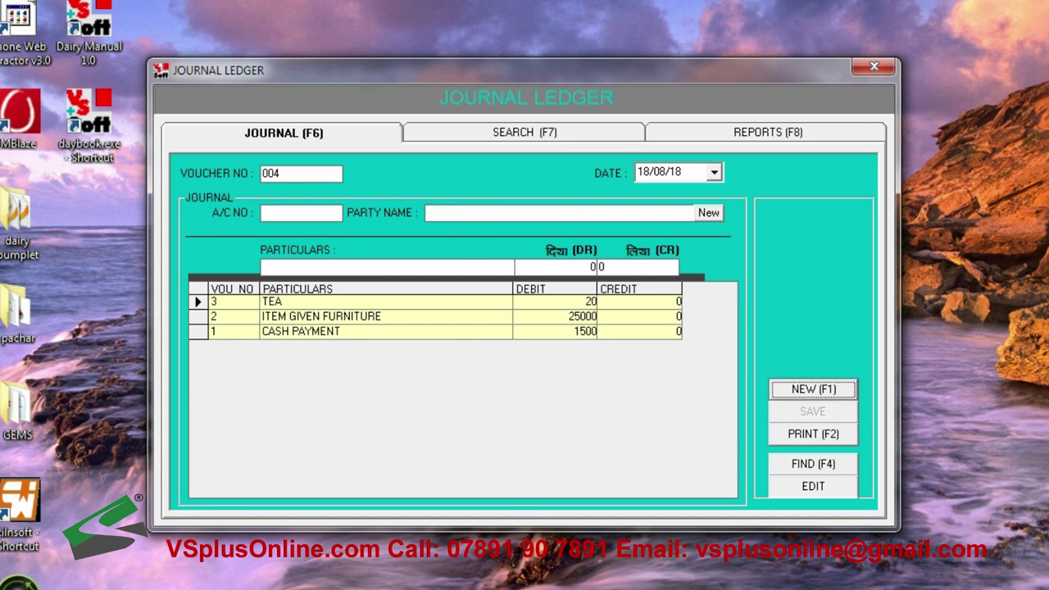
{"action": "key", "text": "Return"}
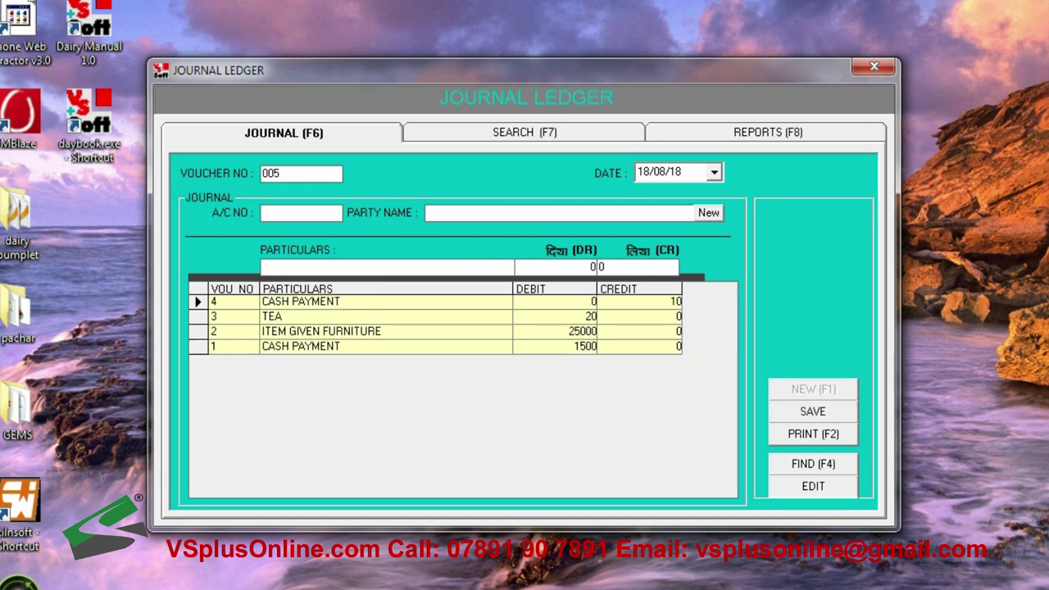
Enter voucher 005 for party 2 as CASH RECEIVED, debit 0, credit 24000, and save it
{"action": "key", "text": "Return"}
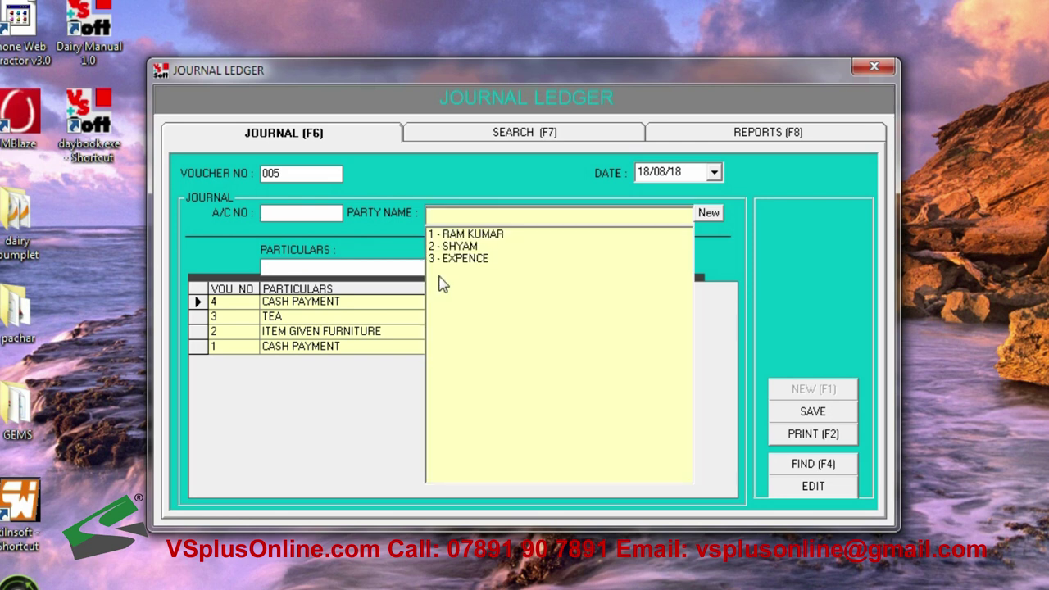
{"action": "key", "text": "Down"}
{"action": "key", "text": "Down"}
{"action": "key", "text": "Return"}
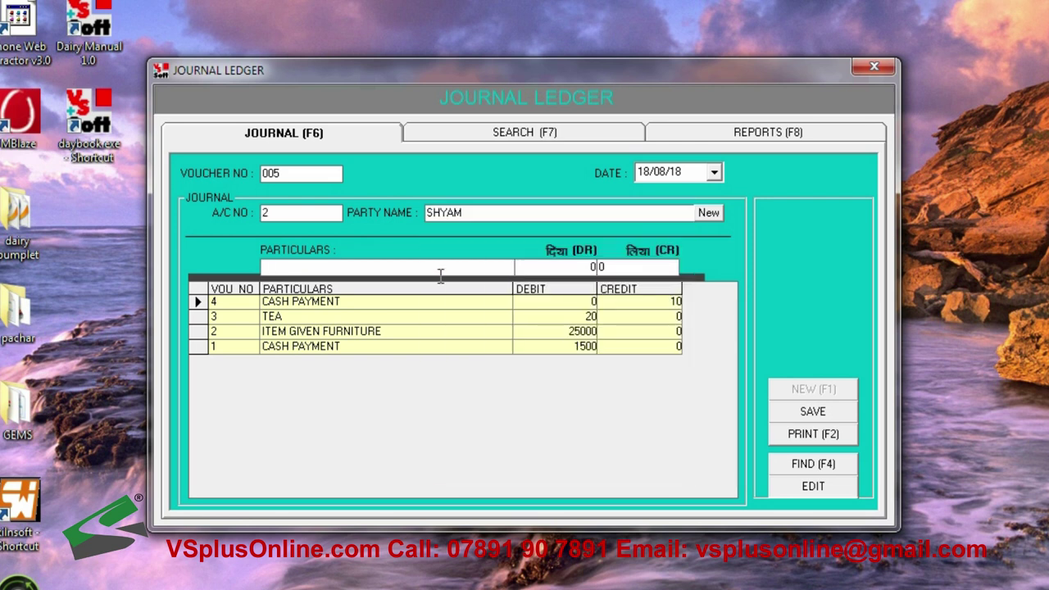
{"action": "type", "text": "CASH RECEIVED"}
{"action": "key", "text": "Return"}
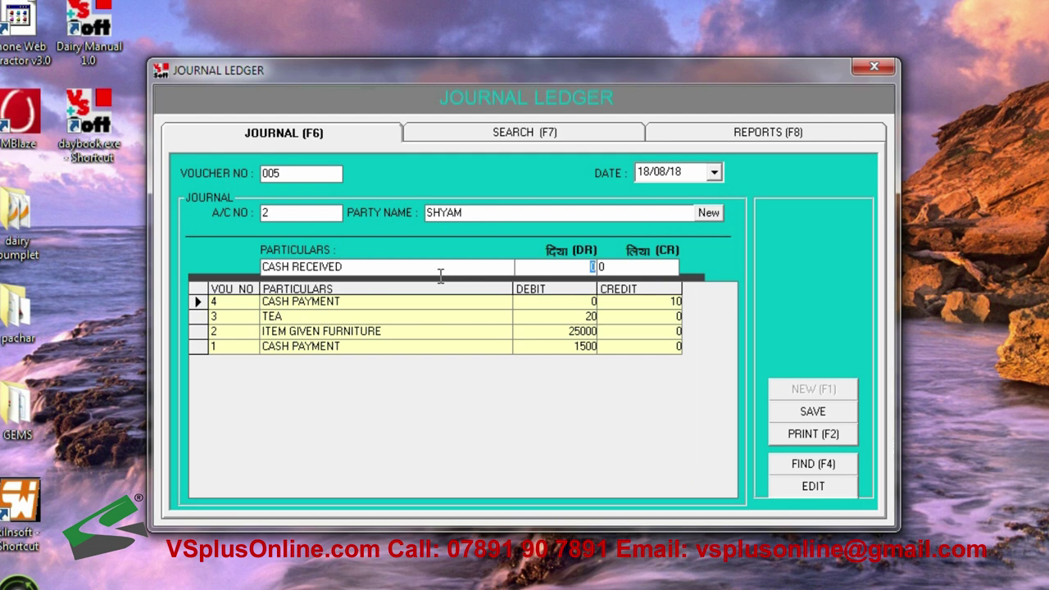
{"action": "left_click", "coordinate": [591, 266]}
{"action": "key", "text": "BackSpace"}
{"action": "type", "text": "0"}
{"action": "key", "text": "Return"}
{"action": "type", "text": "24000"}
{"action": "key", "text": "Return"}
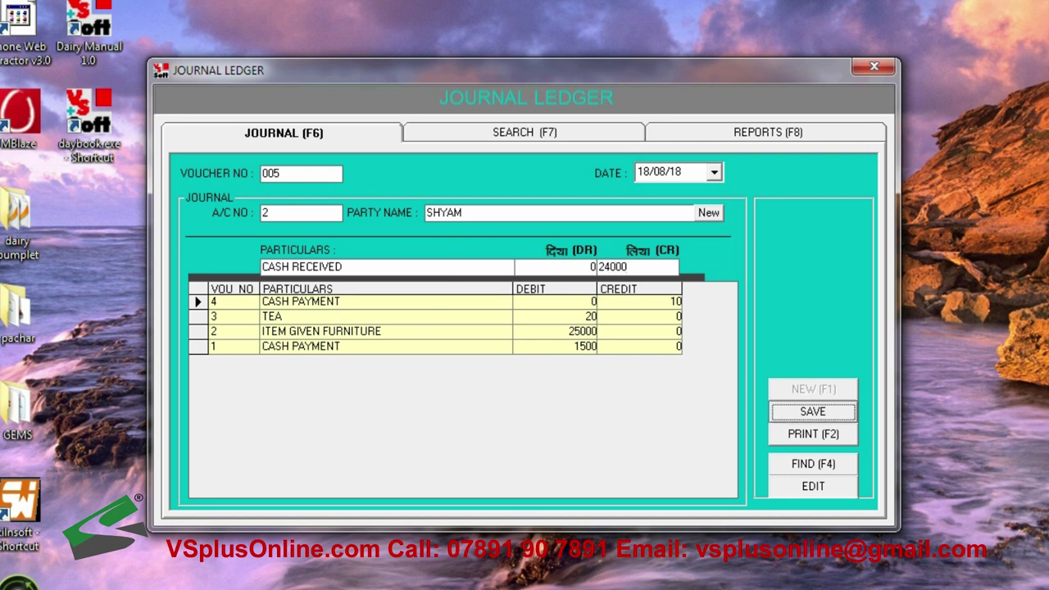
{"action": "key", "text": "Return"}
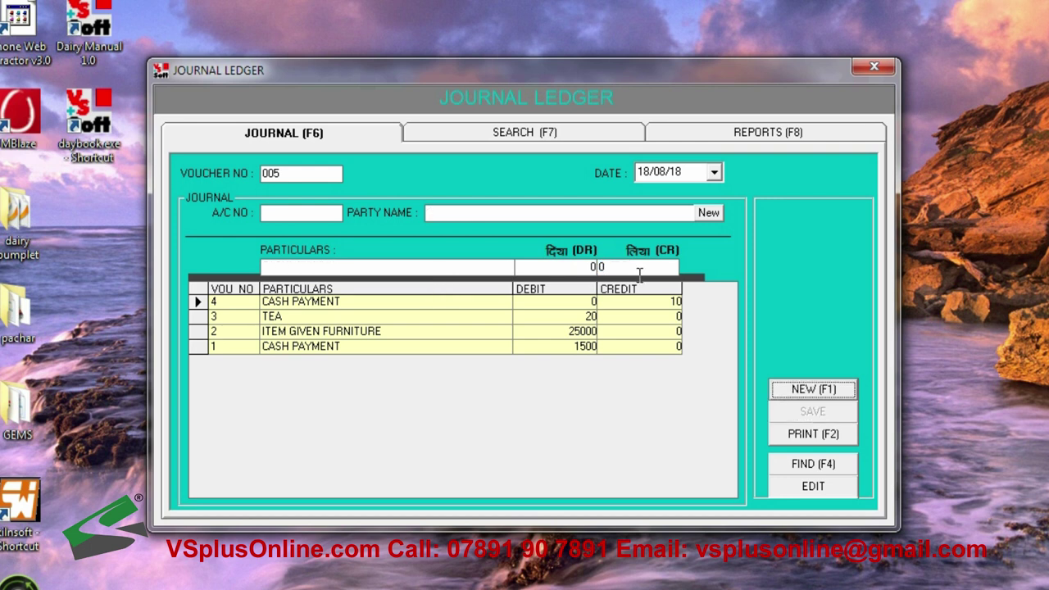
Preview voucher 5 for printing, refresh the saved vouchers, and open Party Account report settings
{"action": "key", "text": "F2"}
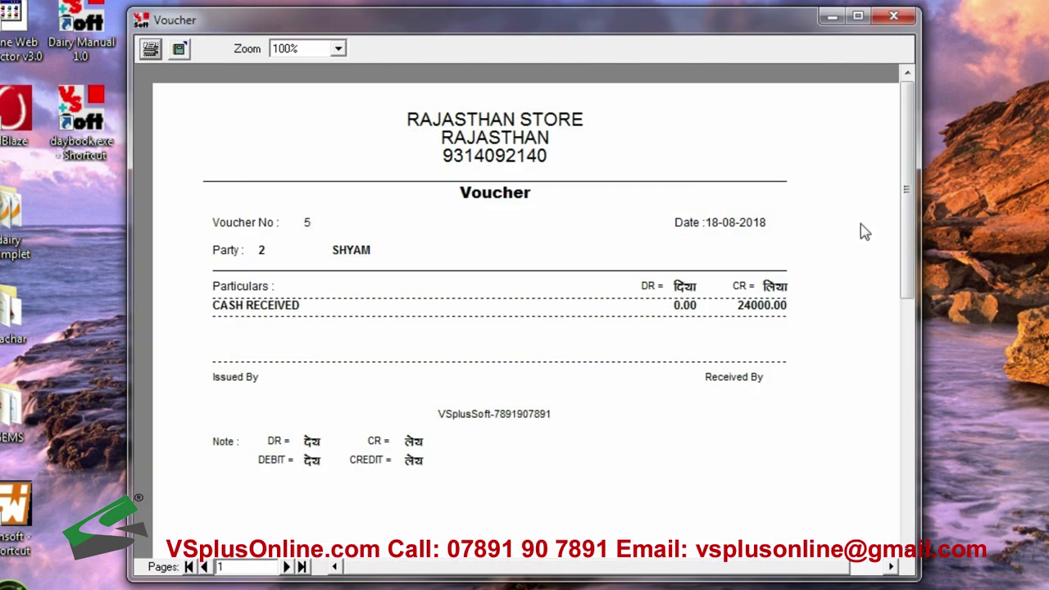
{"action": "left_click", "coordinate": [893, 15]}
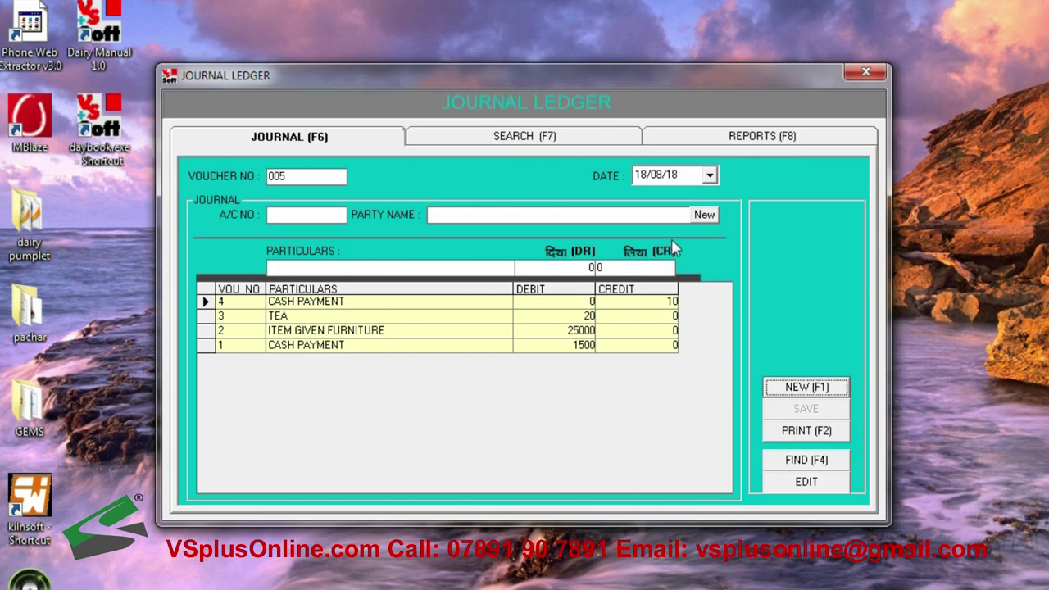
{"action": "left_click", "coordinate": [562, 141]}
{"action": "left_click", "coordinate": [686, 475]}
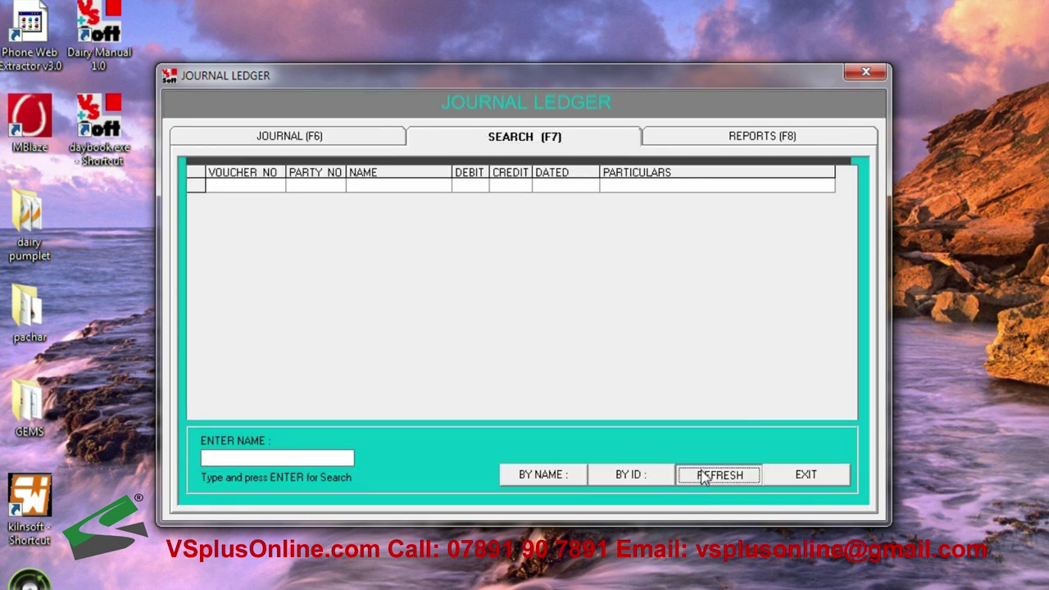
{"action": "left_click", "coordinate": [703, 143]}
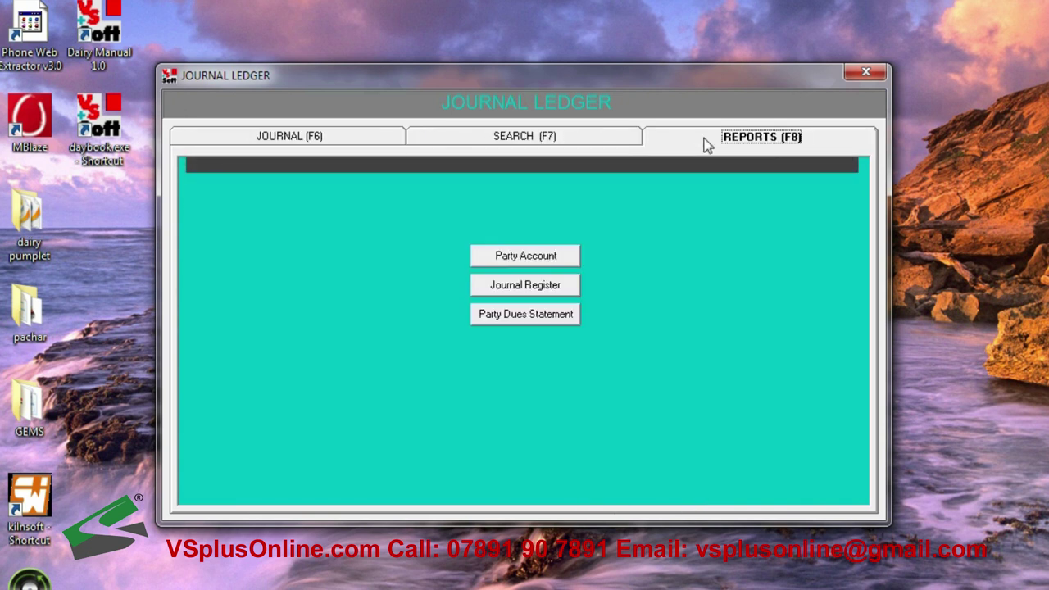
{"action": "left_click", "coordinate": [543, 254]}
Show the 18/08/2018 account statements for party 1 and party 2
{"action": "left_click", "coordinate": [584, 296]}
{"action": "left_click", "coordinate": [587, 301]}
{"action": "key", "text": "Return"}
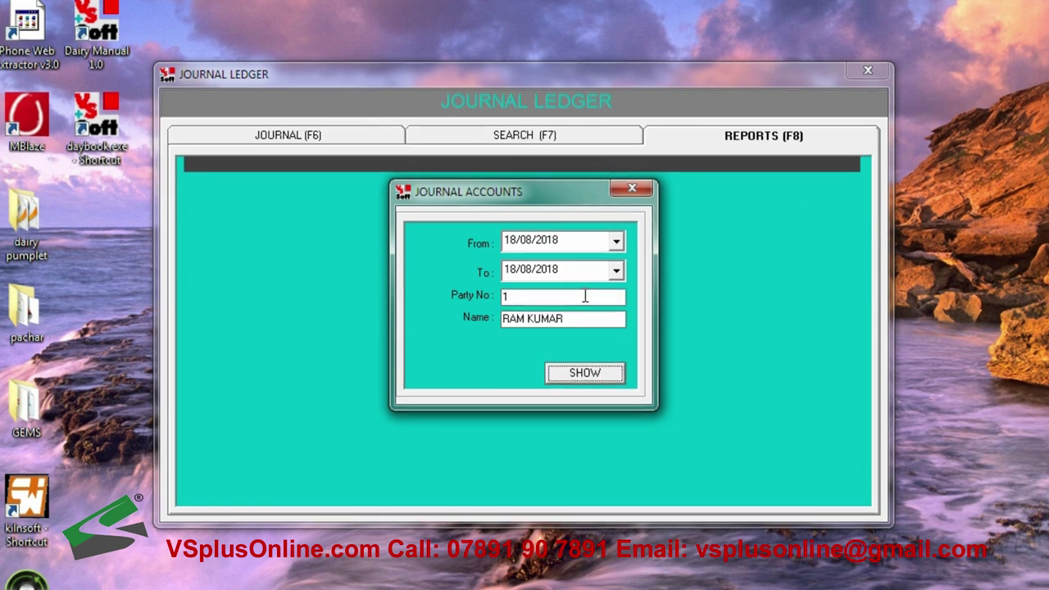
{"action": "key", "text": "Return"}
{"action": "left_click", "coordinate": [791, 87]}
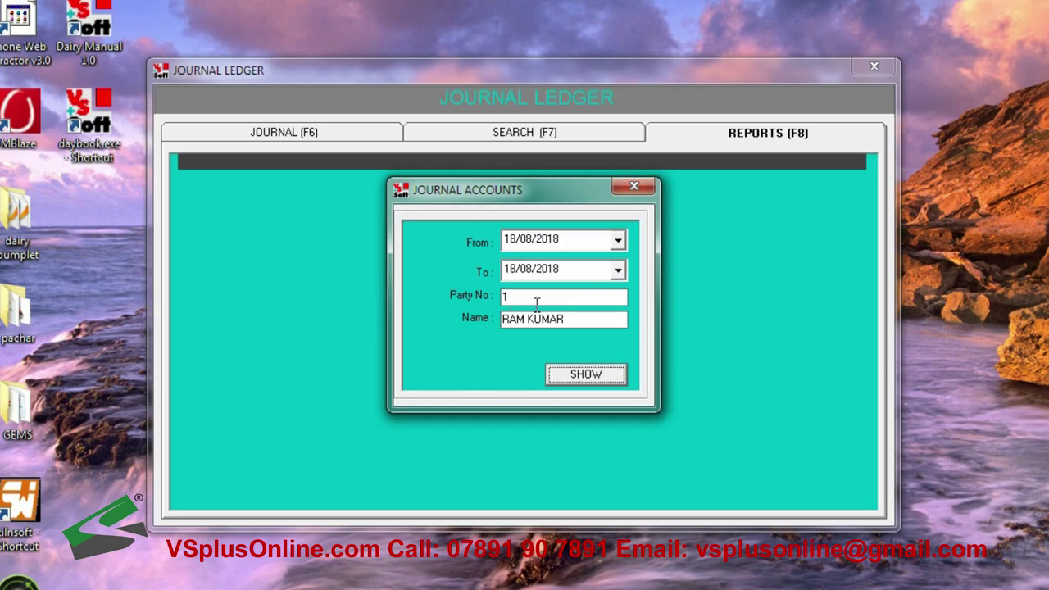
{"action": "left_click", "coordinate": [536, 298]}
{"action": "key", "text": "BackSpace"}
{"action": "key", "text": "Down"}
{"action": "key", "text": "Down"}
{"action": "key", "text": "Return"}
{"action": "key", "text": "Return"}
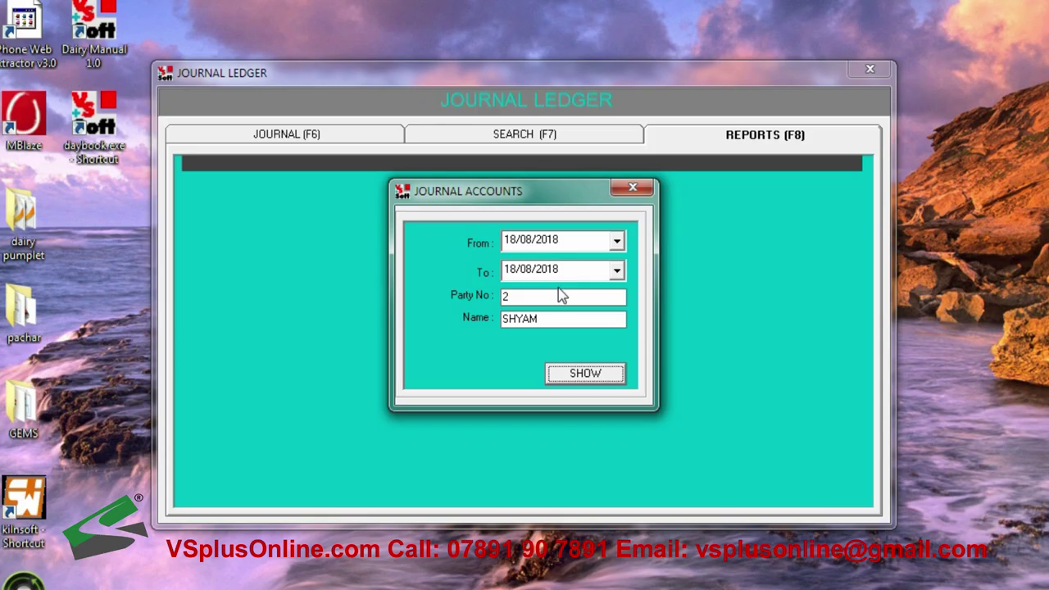
Show and enlarge the party 3 EXPENCE statement, balance 10, then close it
{"action": "left_click", "coordinate": [562, 295]}
{"action": "key", "text": "Down"}
{"action": "key", "text": "Return"}
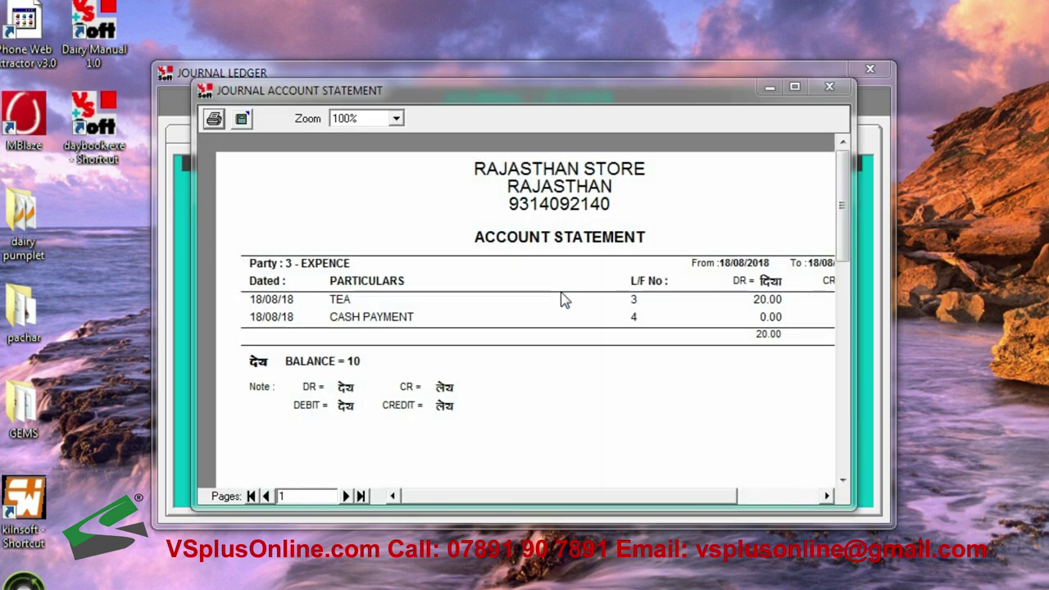
{"action": "left_click", "coordinate": [789, 88]}
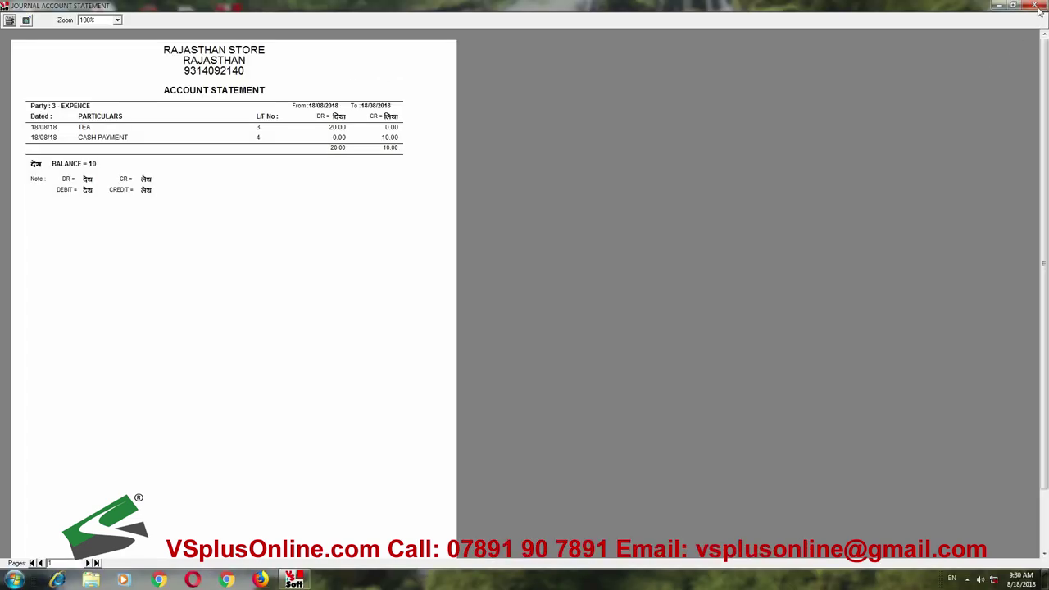
{"action": "left_click", "coordinate": [1036, 6]}
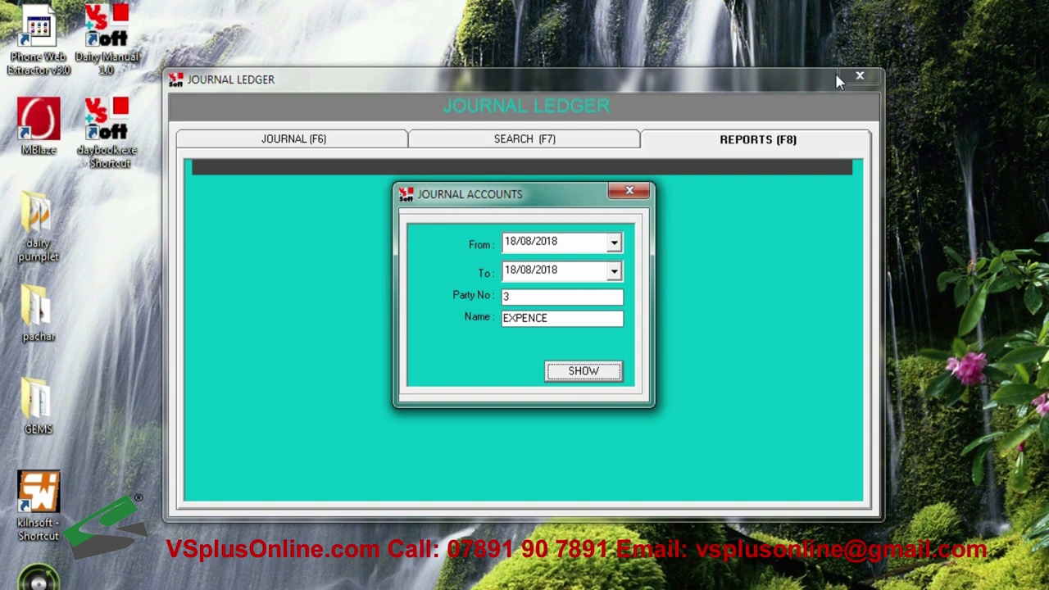
Show and maximize the 18/08/2018 journal register listing vouchers 001–005, then open Party Dues Statement
{"action": "left_click", "coordinate": [631, 193]}
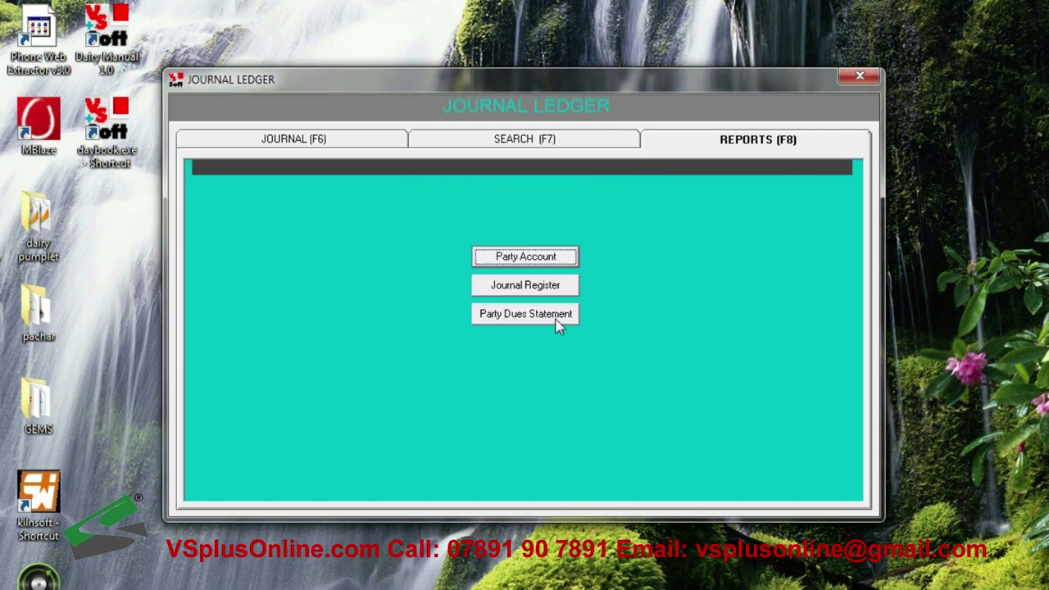
{"action": "left_click", "coordinate": [550, 291]}
{"action": "left_click", "coordinate": [583, 365]}
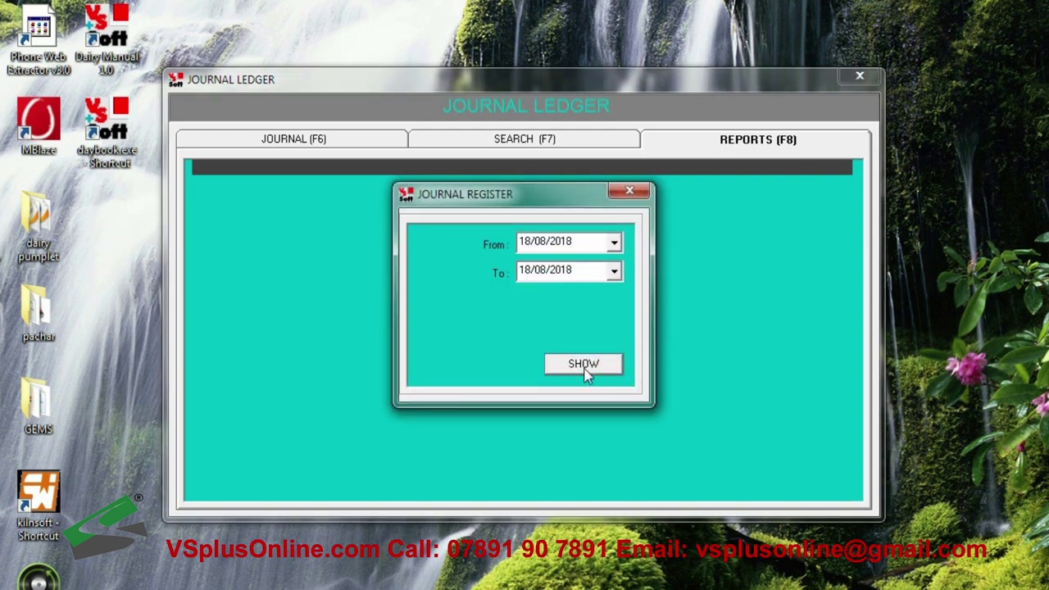
{"action": "double_click", "coordinate": [752, 139]}
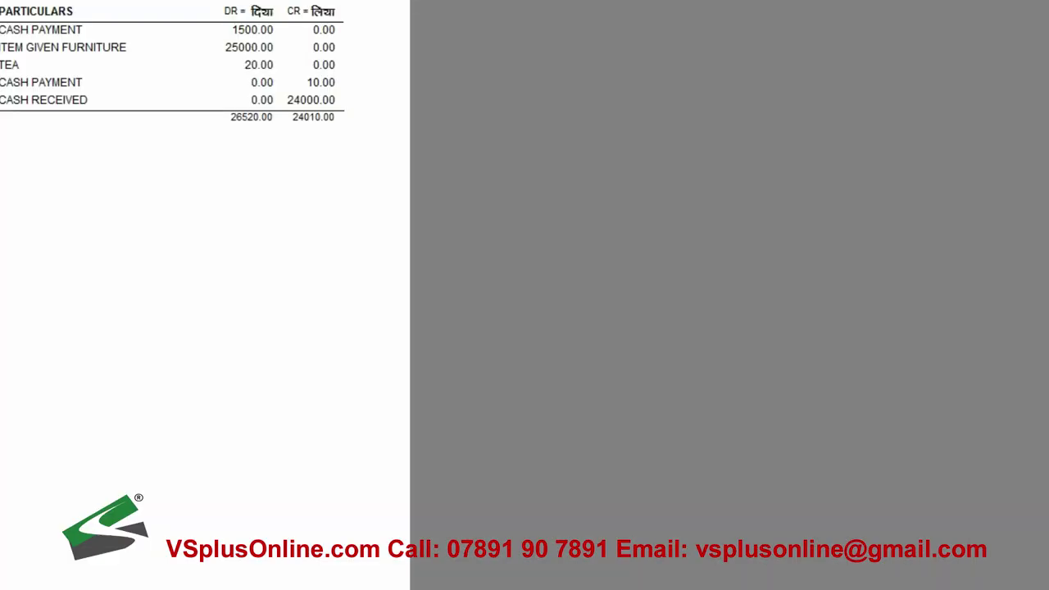
{"action": "key", "text": "alt+F4"}
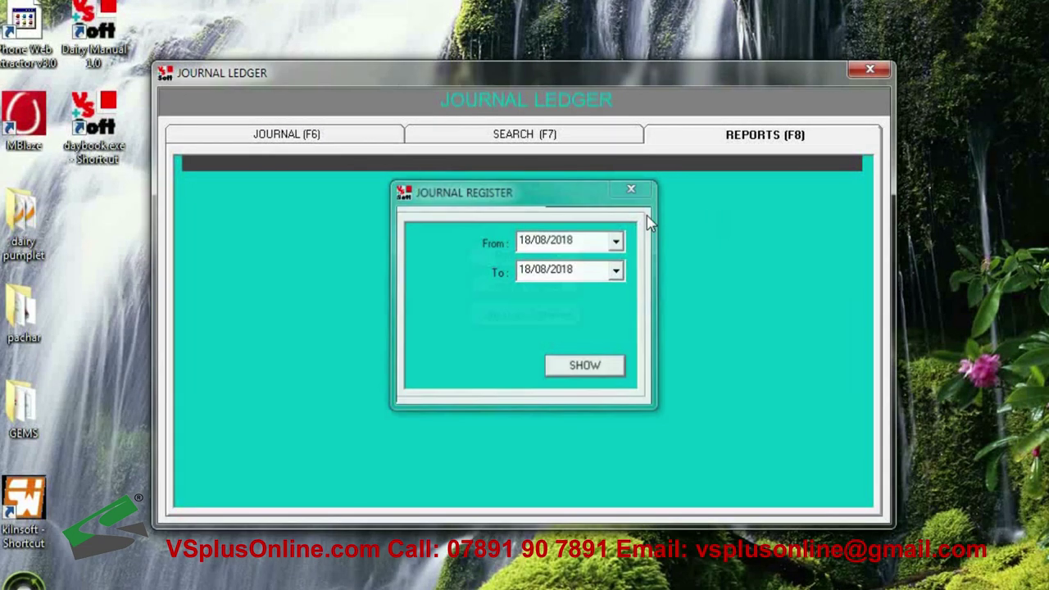
{"action": "left_click", "coordinate": [631, 189]}
{"action": "left_click", "coordinate": [540, 322]}
Show summary and all-voucher dues for parties 1 to 5, totalling 2510, then close the Journal Ledger
{"action": "left_click", "coordinate": [584, 288]}
{"action": "type", "text": "1"}
{"action": "key", "text": "Tab"}
{"action": "type", "text": "1"}
{"action": "key", "text": "Return"}
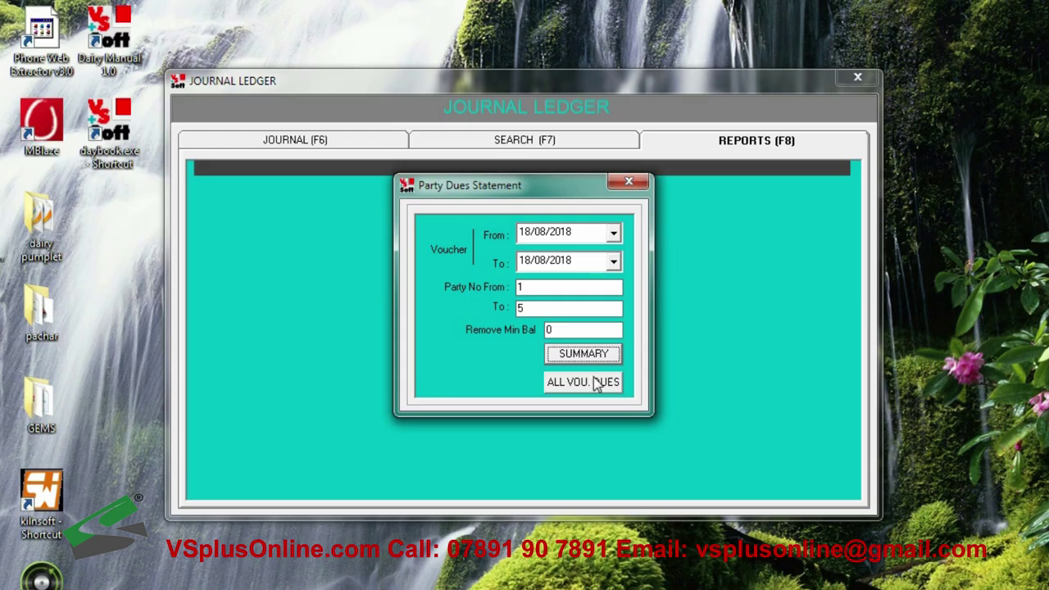
{"action": "left_click", "coordinate": [596, 384]}
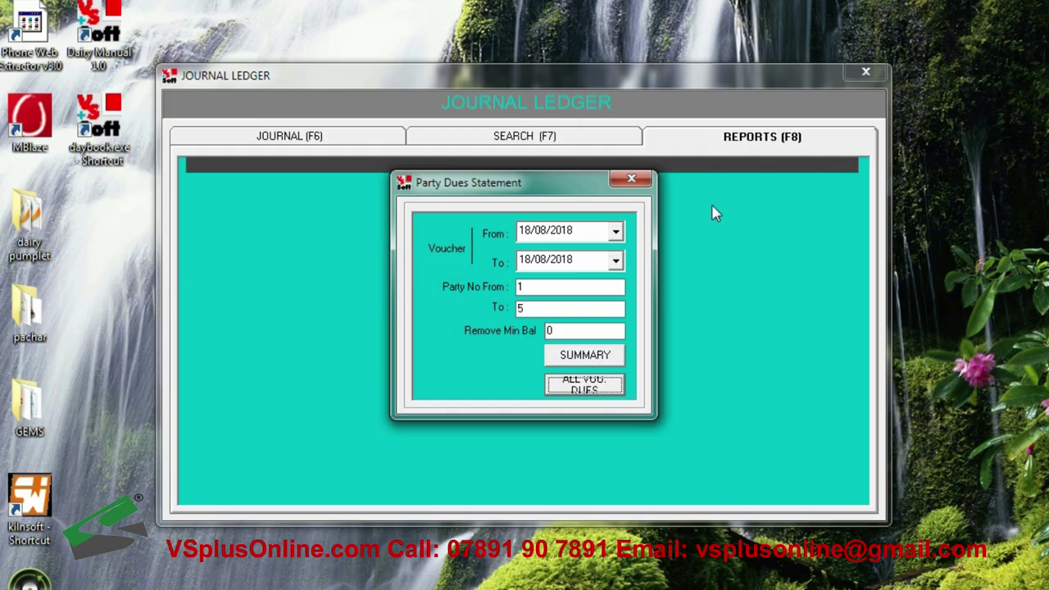
{"action": "left_click", "coordinate": [638, 179]}
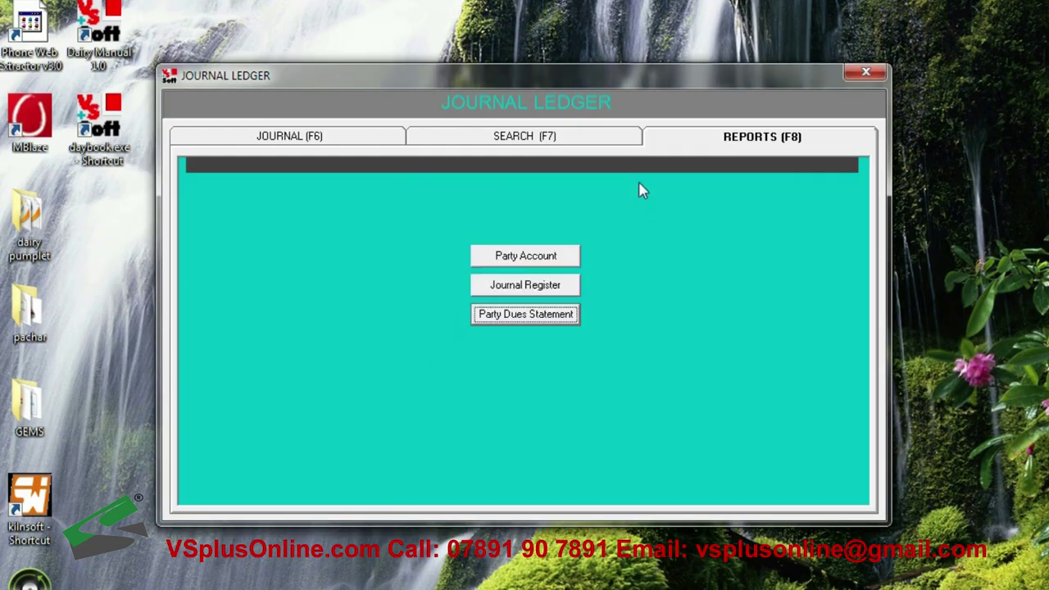
{"action": "left_click", "coordinate": [855, 75]}
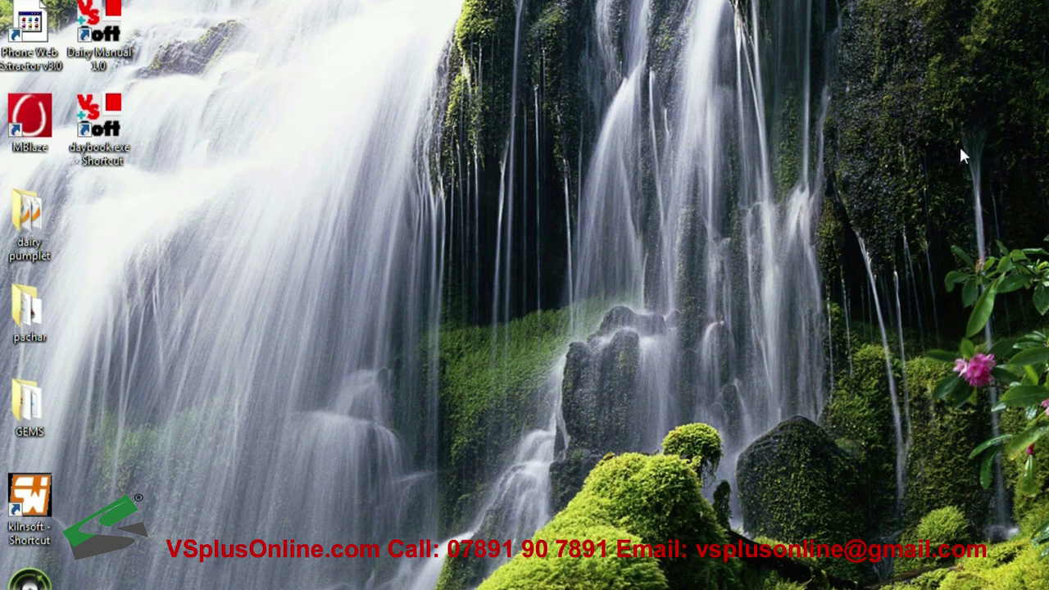